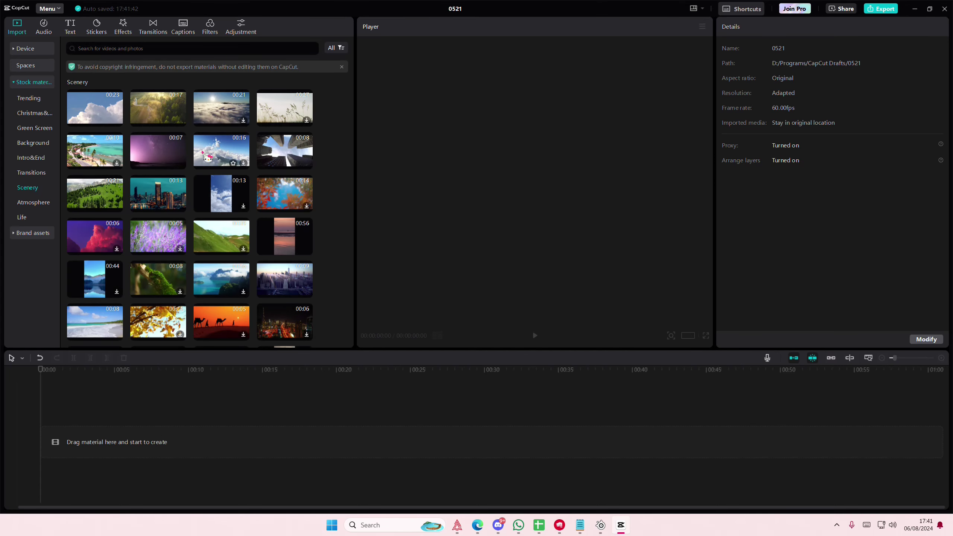
# - Add the 'Fly in clouds' scenery clip to the timeline and set the canvas ratio to 16:9
pyautogui.moveTo(210, 152); pyautogui.dragTo(53, 441)
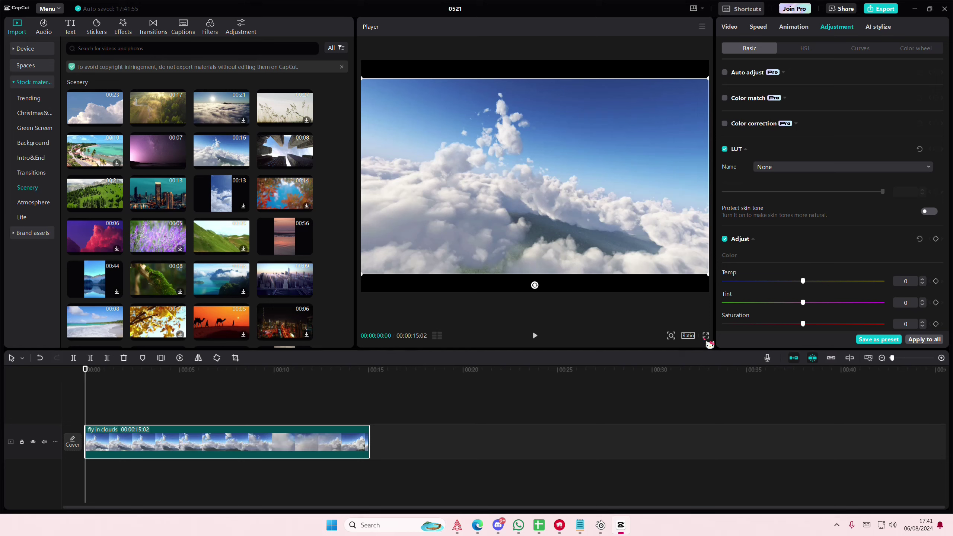
pyautogui.click(689, 336)
pyautogui.click(719, 370)
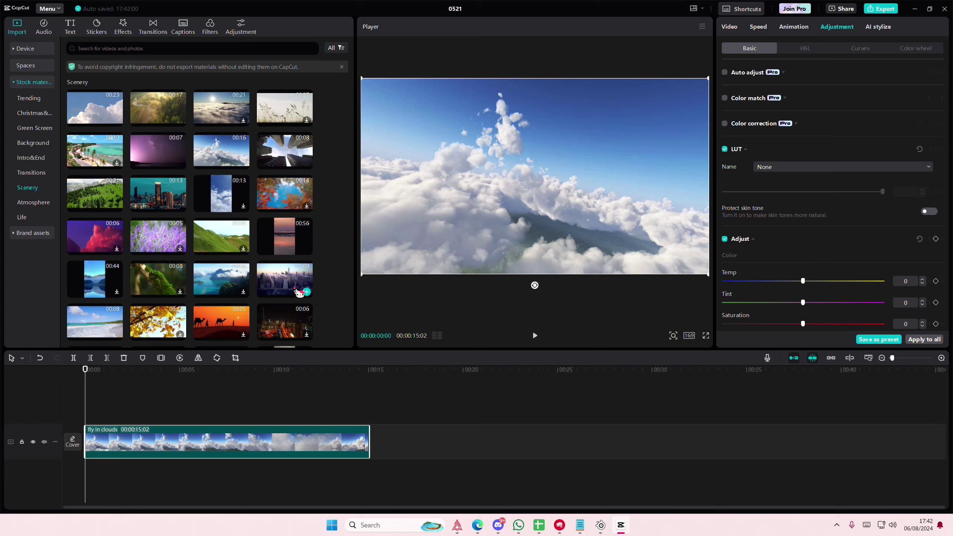
# - Place the Pine tree valley clip on a track above the clouds and scale it to 108%
pyautogui.moveTo(87, 194); pyautogui.dragTo(89, 400)
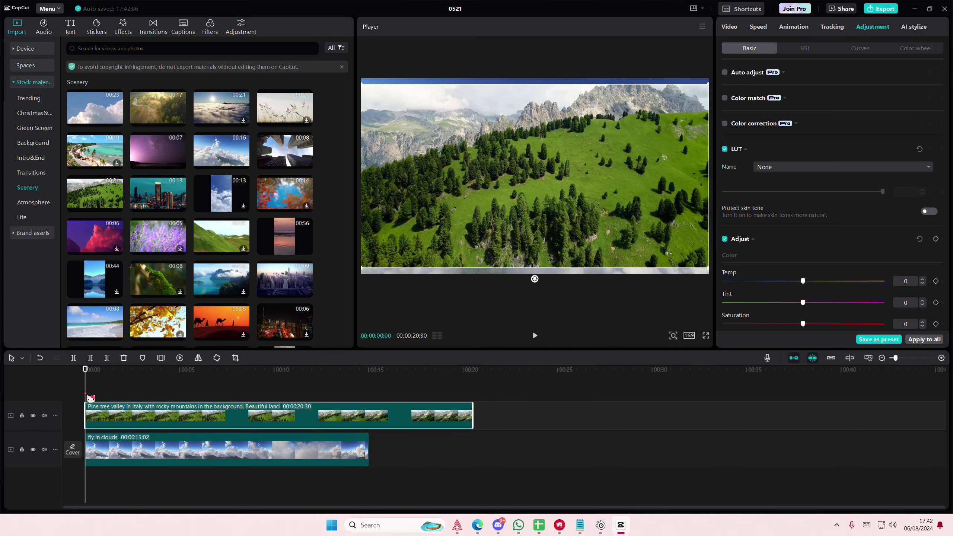
pyautogui.click(732, 28)
pyautogui.moveTo(756, 97); pyautogui.dragTo(758, 97)
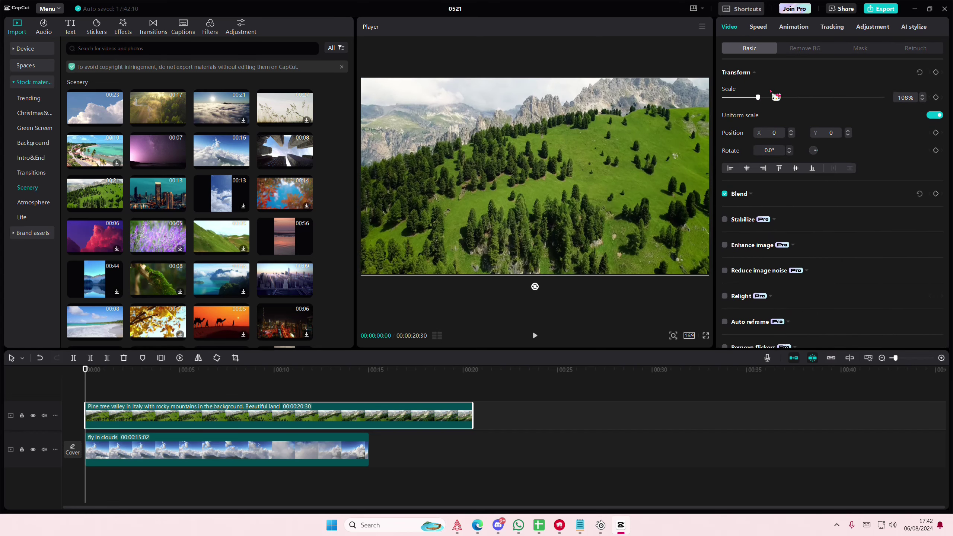
# - Apply a Mirror mask to the valley clip and tilt its line to -71°
pyautogui.click(859, 54)
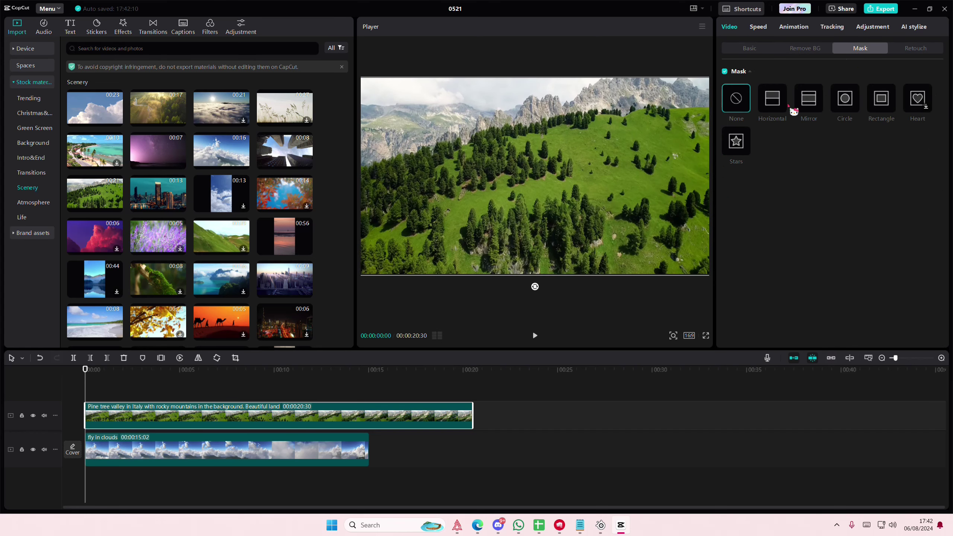
pyautogui.click(808, 109)
pyautogui.moveTo(545, 246); pyautogui.dragTo(548, 189)
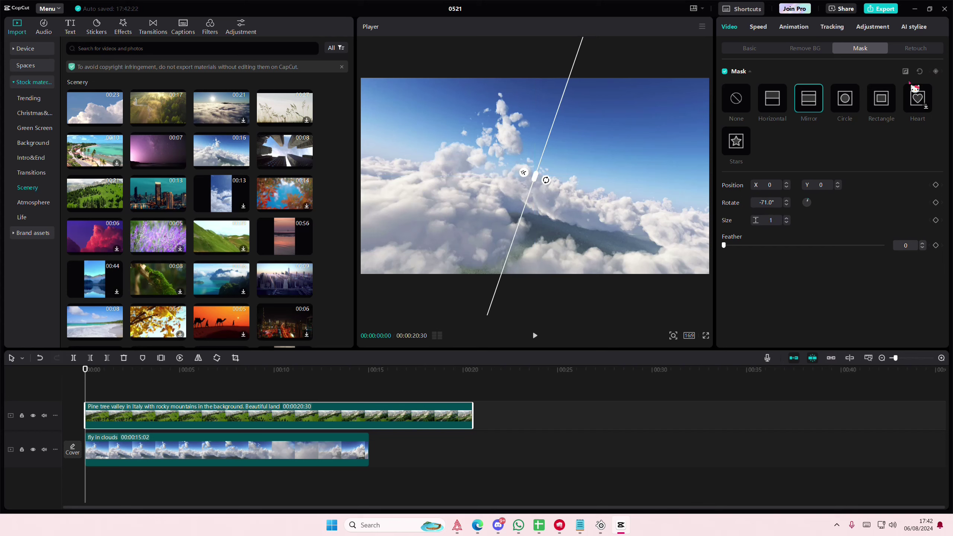
# - Keyframe the valley's mirror mask band wider at around 00:07:21
pyautogui.moveTo(306, 375); pyautogui.dragTo(397, 377)
pyautogui.moveTo(539, 181); pyautogui.dragTo(606, 206)
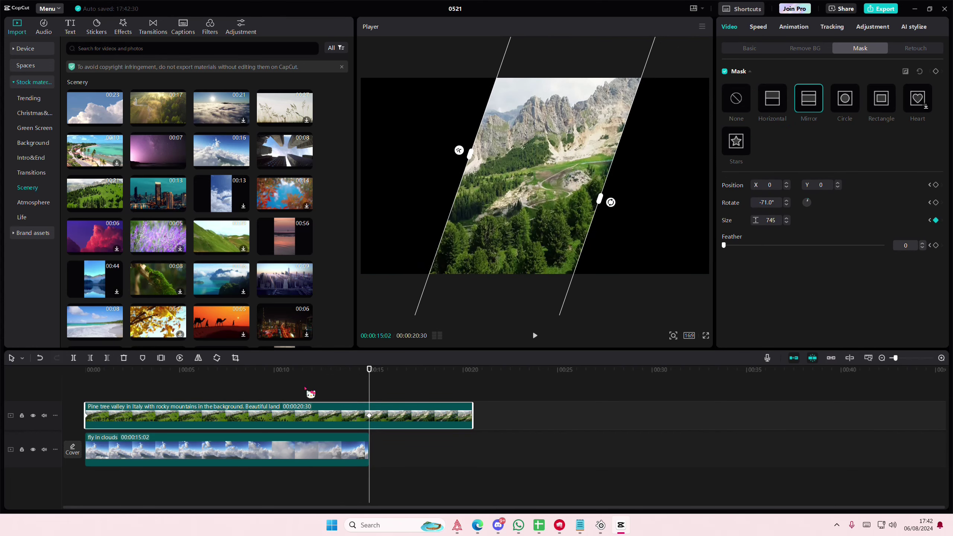
pyautogui.hotkey('ctrl', 'z')
pyautogui.click(224, 392)
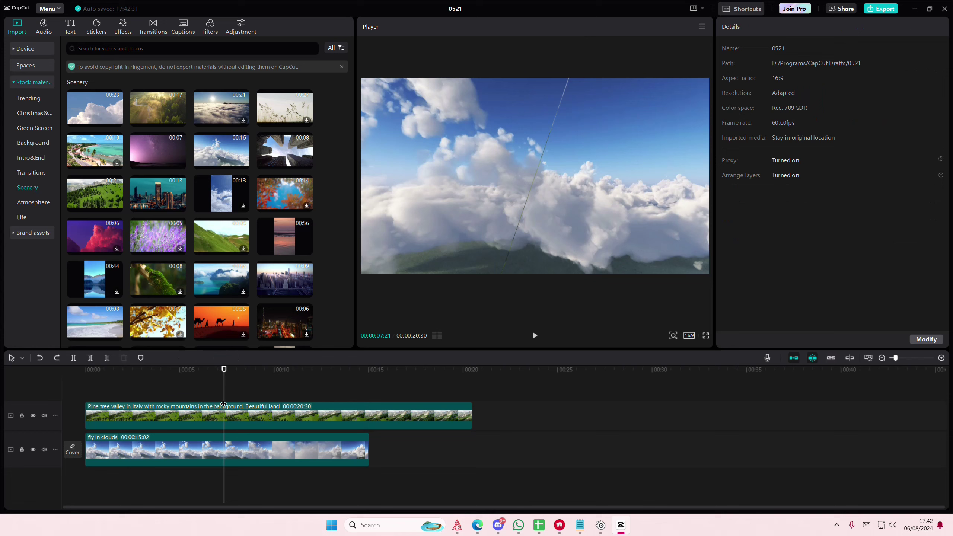
pyautogui.click(224, 416)
pyautogui.moveTo(536, 178); pyautogui.dragTo(591, 226)
# - Widen the valley mirror mask to cover the full frame (size 2272) at 00:15:02
pyautogui.click(369, 393)
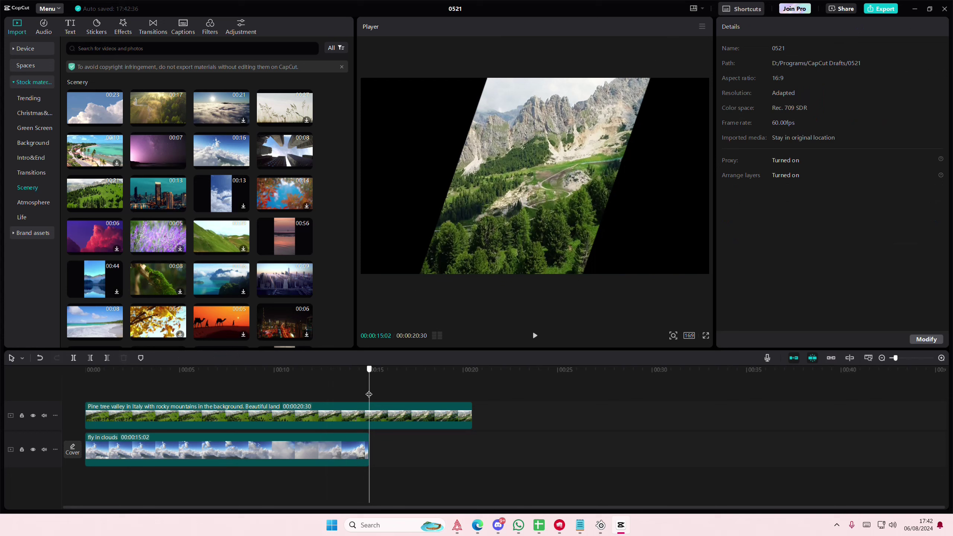
pyautogui.click(356, 418)
pyautogui.click(237, 398)
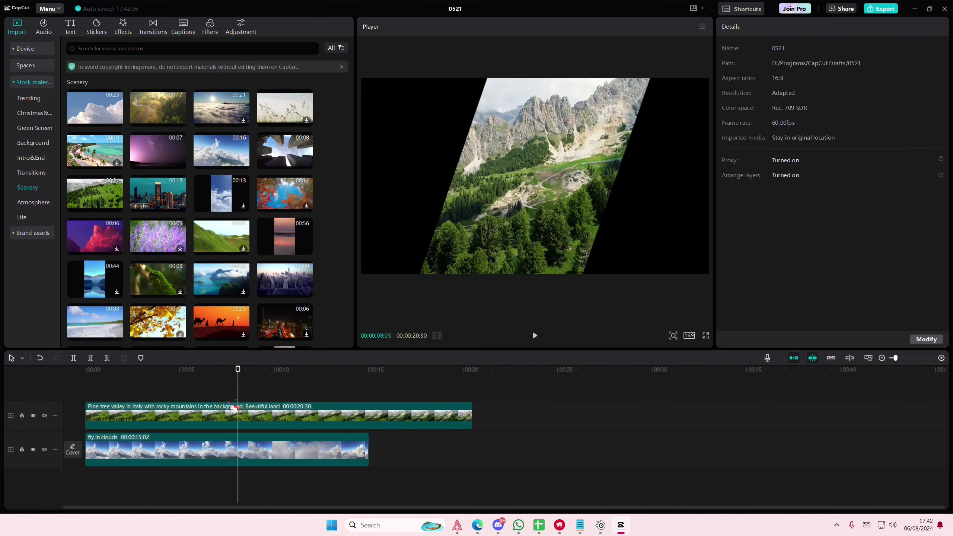
pyautogui.click(229, 420)
pyautogui.click(224, 416)
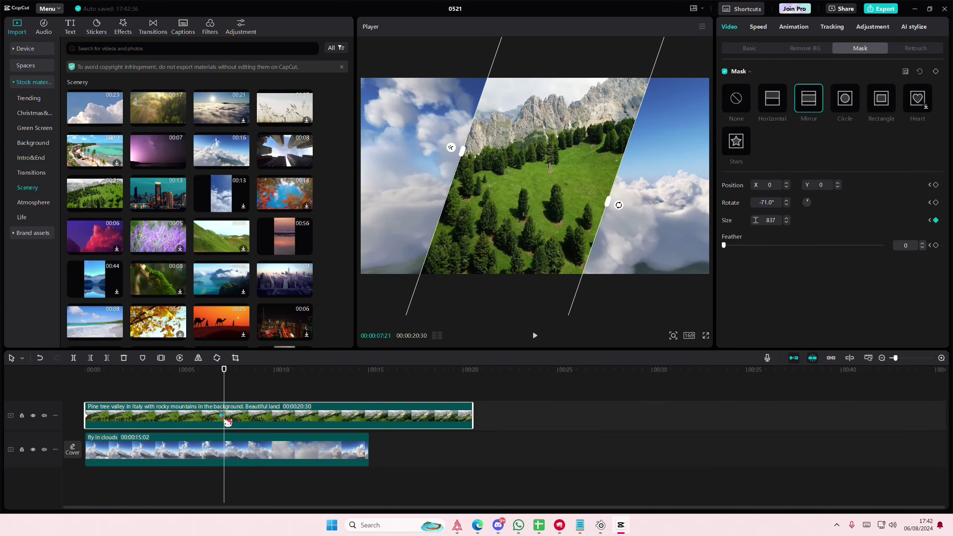
pyautogui.moveTo(223, 400); pyautogui.dragTo(371, 404)
pyautogui.moveTo(614, 214); pyautogui.dragTo(730, 252)
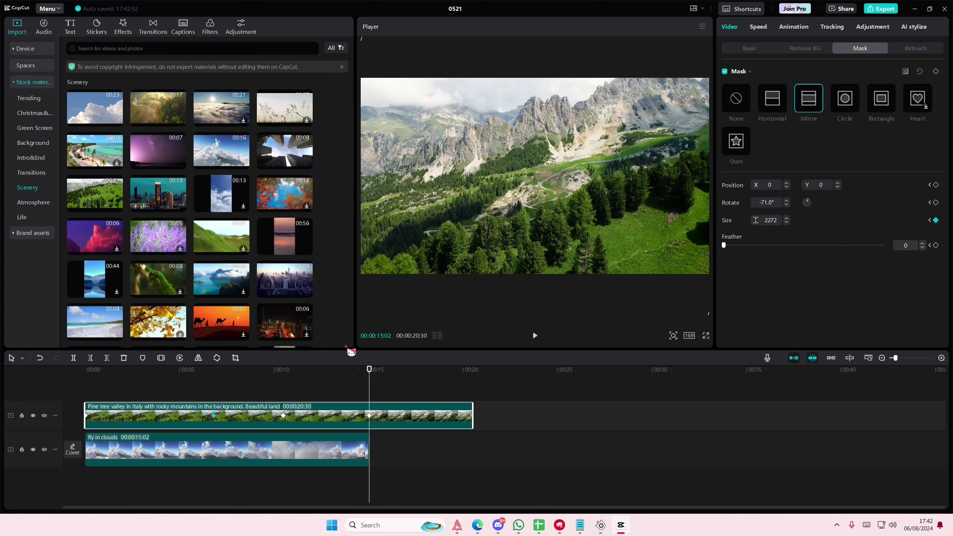
pyautogui.moveTo(189, 401); pyautogui.dragTo(85, 414)
# - Give the valley clip a 0.4 s Fade In entrance and preview the diagonal reveal
pyautogui.click(86, 415)
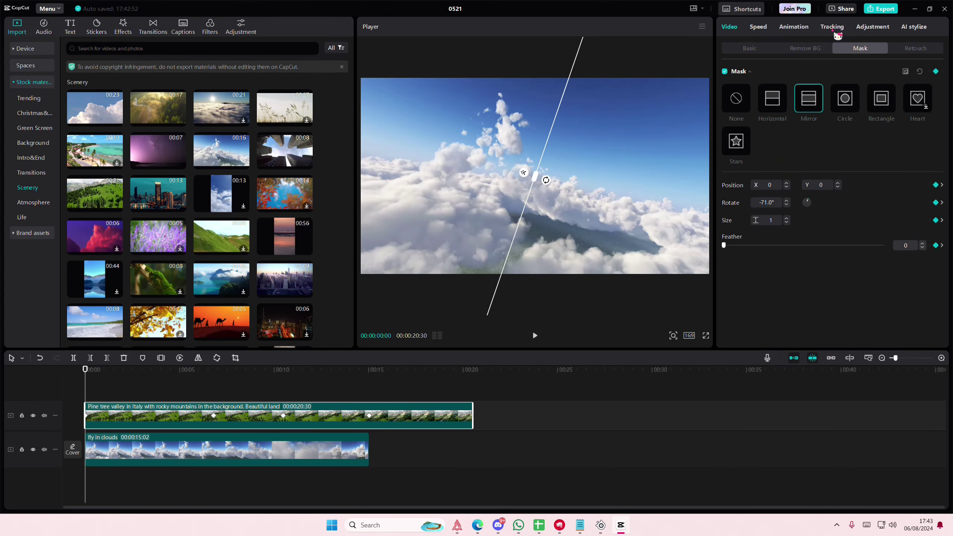
pyautogui.click(792, 33)
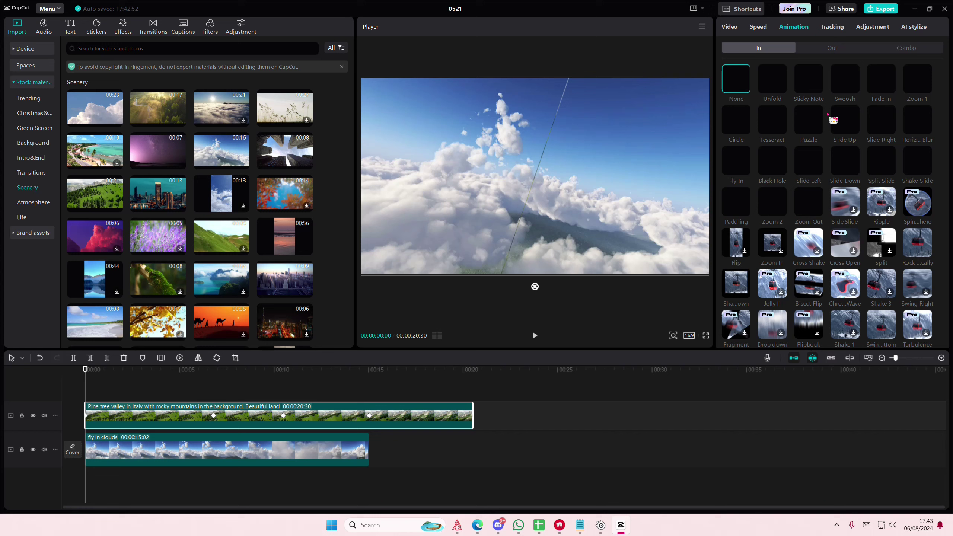
pyautogui.click(877, 93)
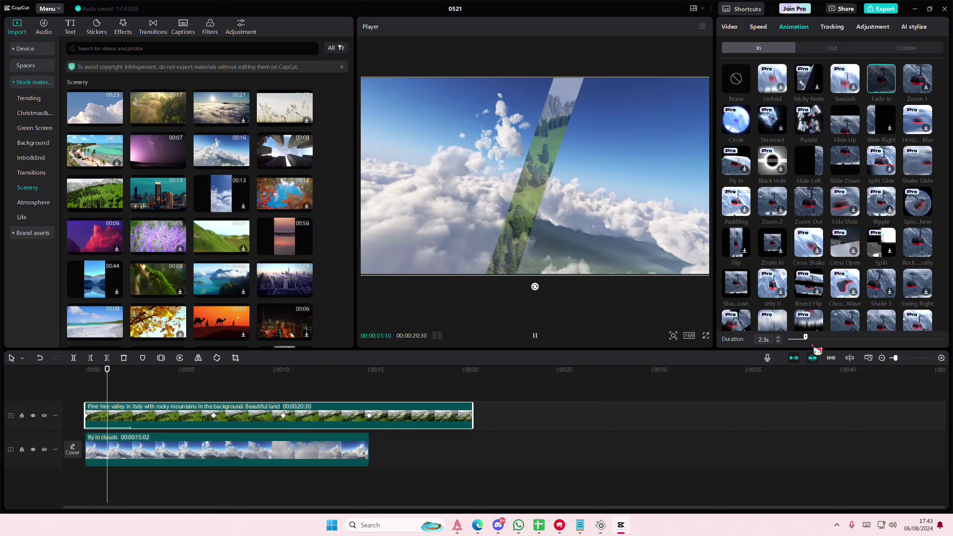
pyautogui.moveTo(801, 347); pyautogui.dragTo(797, 344)
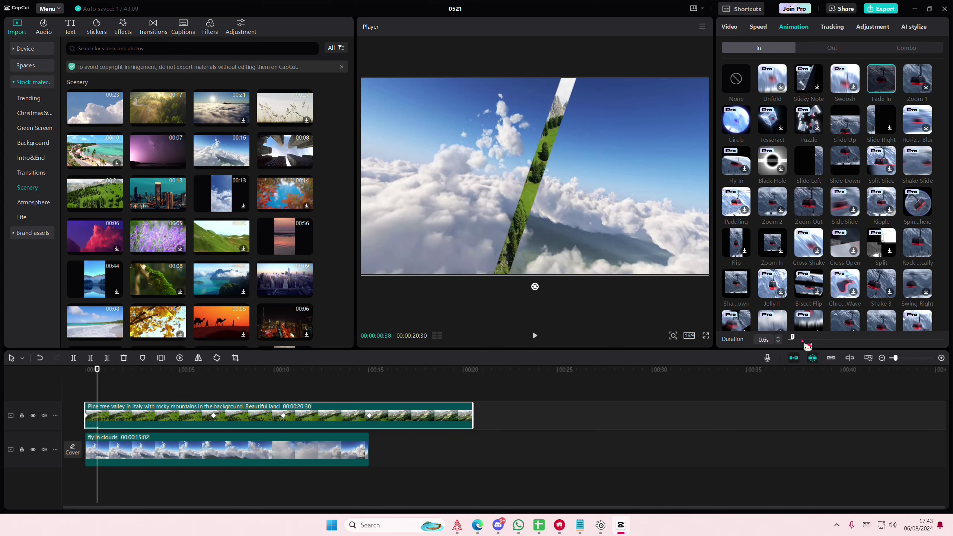
pyautogui.moveTo(795, 344); pyautogui.dragTo(797, 344)
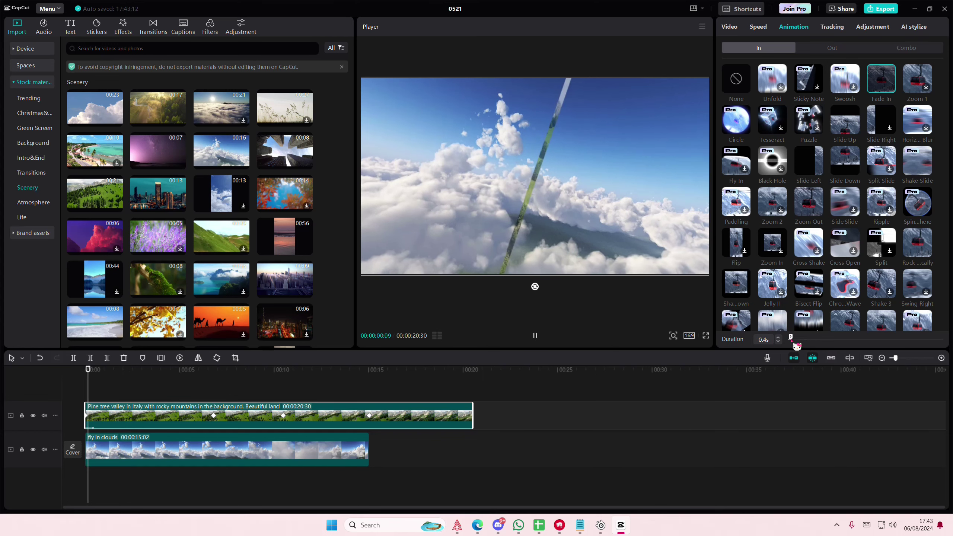
pyautogui.press('space')
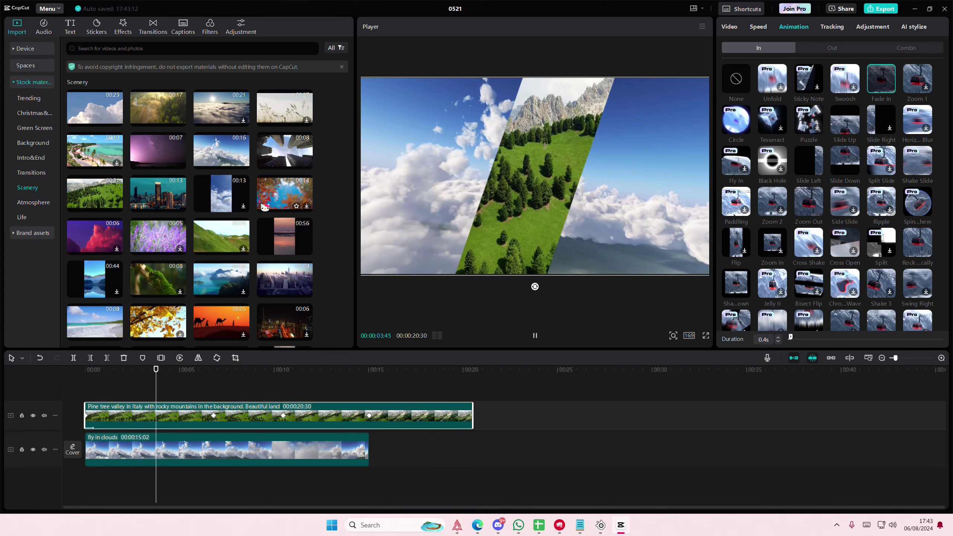
pyautogui.press('space')
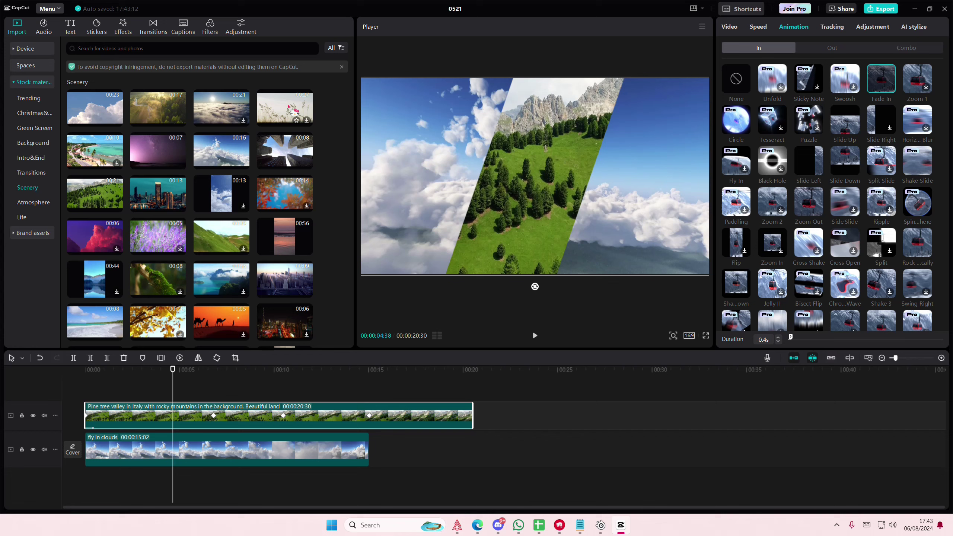
# - Add the grass clip on a new top track and scale it to fill the frame. Mask it with a Rectangle rotated 19° on the right
pyautogui.moveTo(294, 110); pyautogui.dragTo(174, 415)
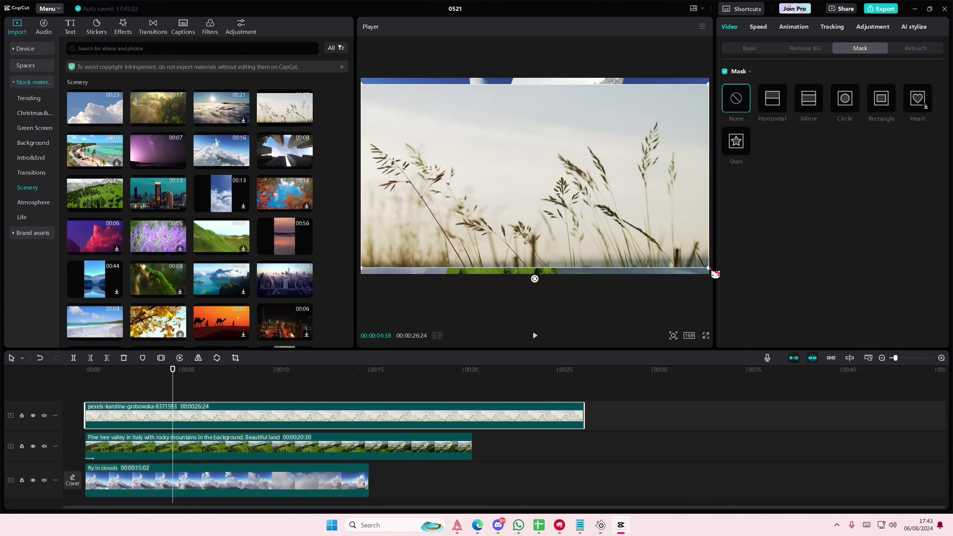
pyautogui.moveTo(707, 267); pyautogui.dragTo(727, 285)
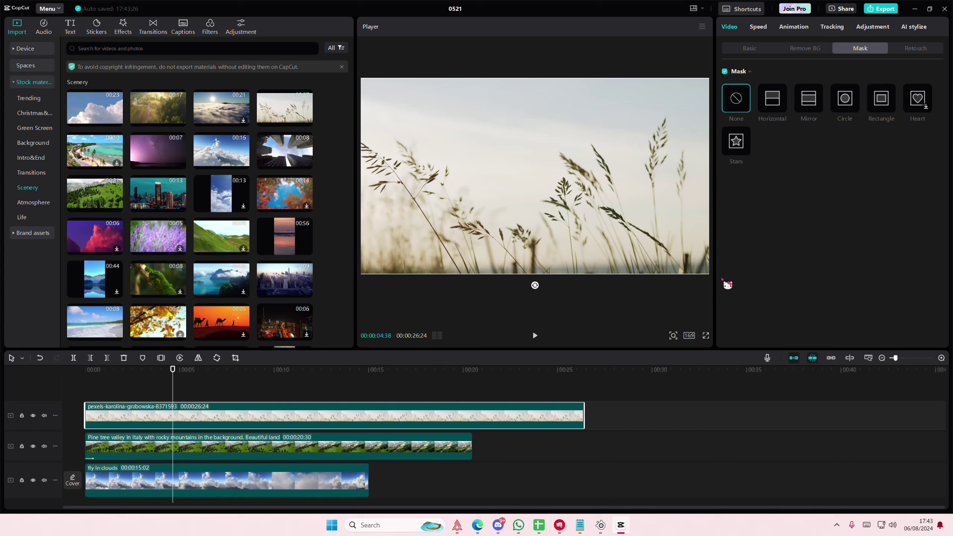
pyautogui.click(880, 120)
pyautogui.moveTo(563, 188); pyautogui.dragTo(674, 230)
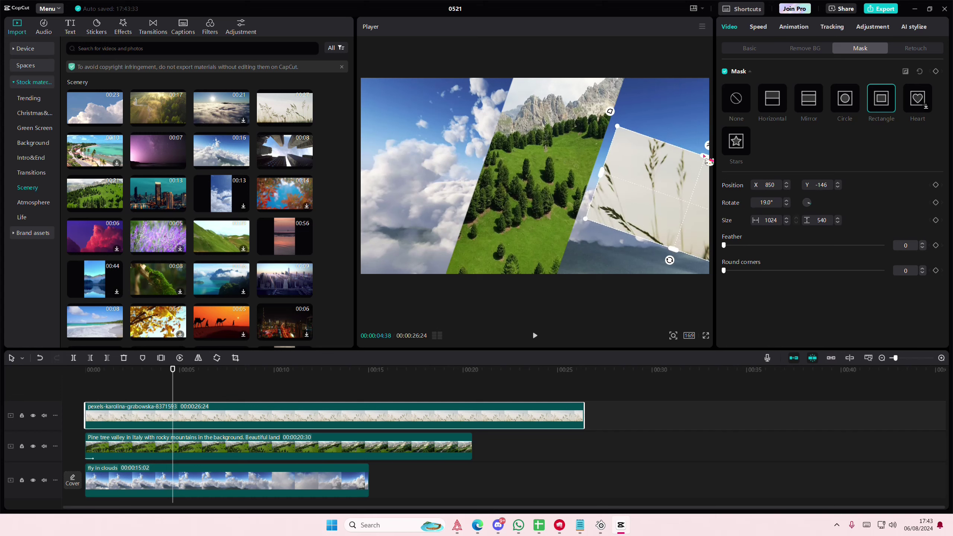
pyautogui.moveTo(675, 184); pyautogui.dragTo(666, 193)
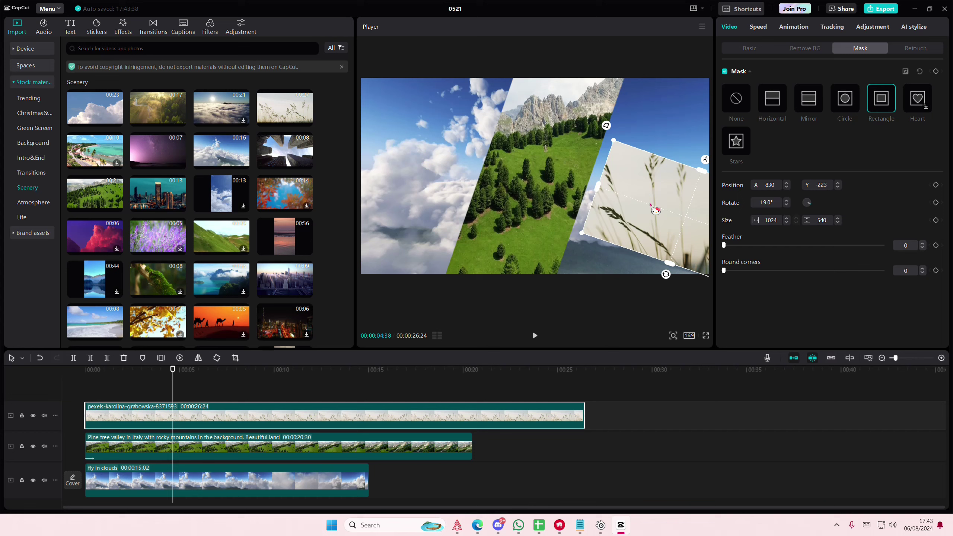
# - Keyframe the grass rectangle mask collapsed at 00:00 and opened wider at 00:06:48
pyautogui.press('Home')
pyautogui.click(132, 424)
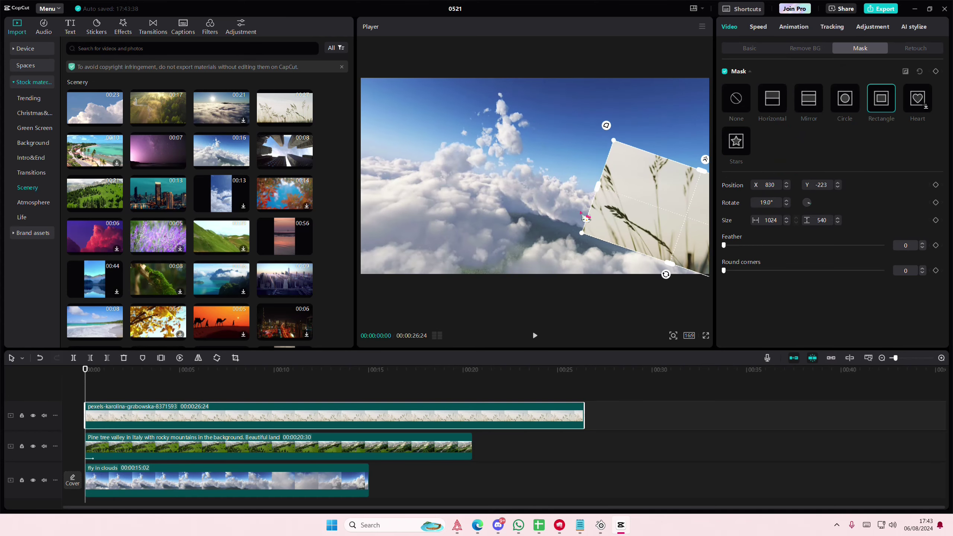
pyautogui.moveTo(703, 177); pyautogui.dragTo(682, 229)
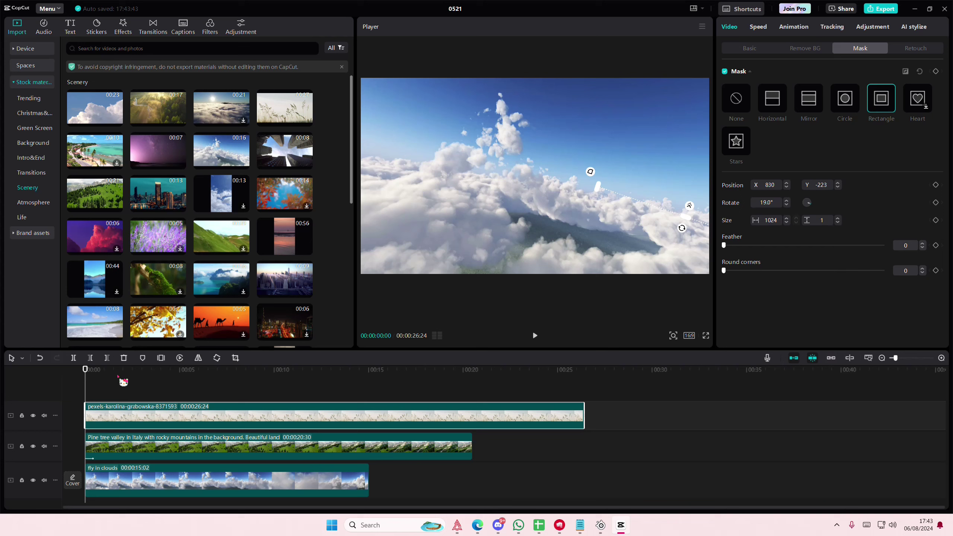
pyautogui.click(252, 447)
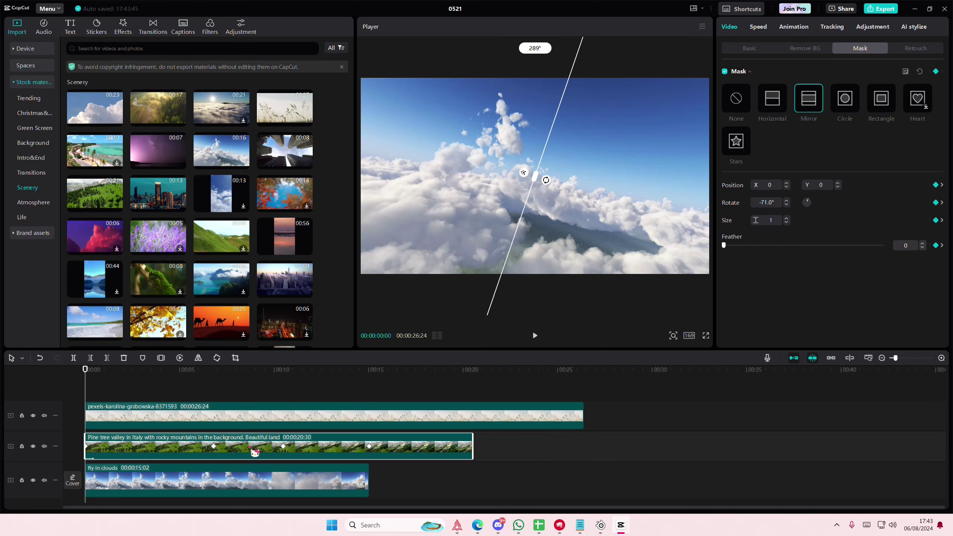
pyautogui.click(213, 446)
pyautogui.click(227, 427)
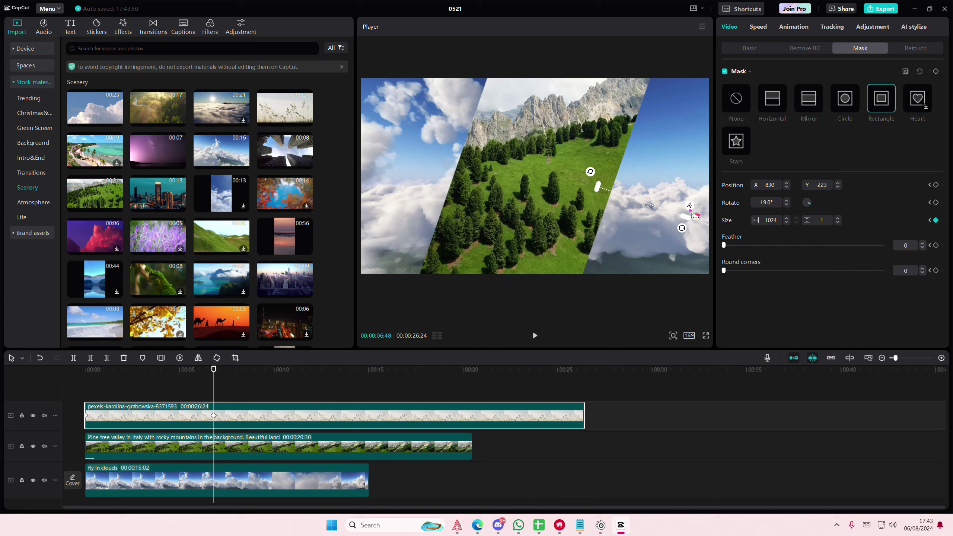
pyautogui.moveTo(692, 227); pyautogui.dragTo(665, 264)
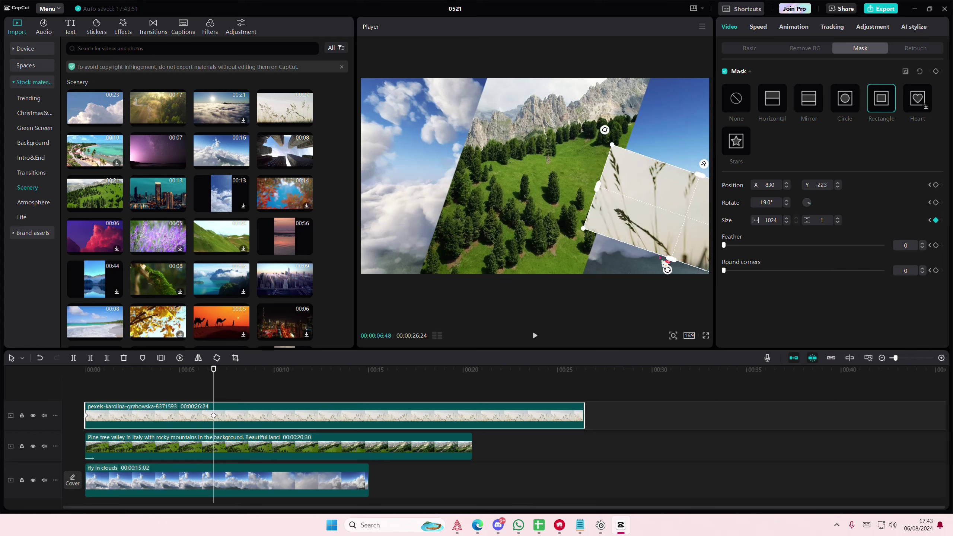
pyautogui.click(227, 445)
pyautogui.hotkey('ctrl', 'z')
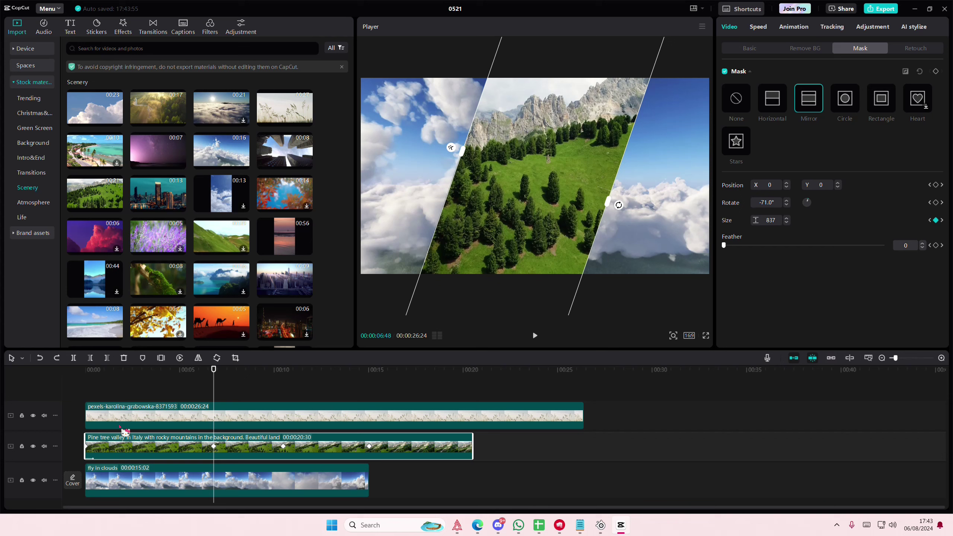
pyautogui.click(205, 413)
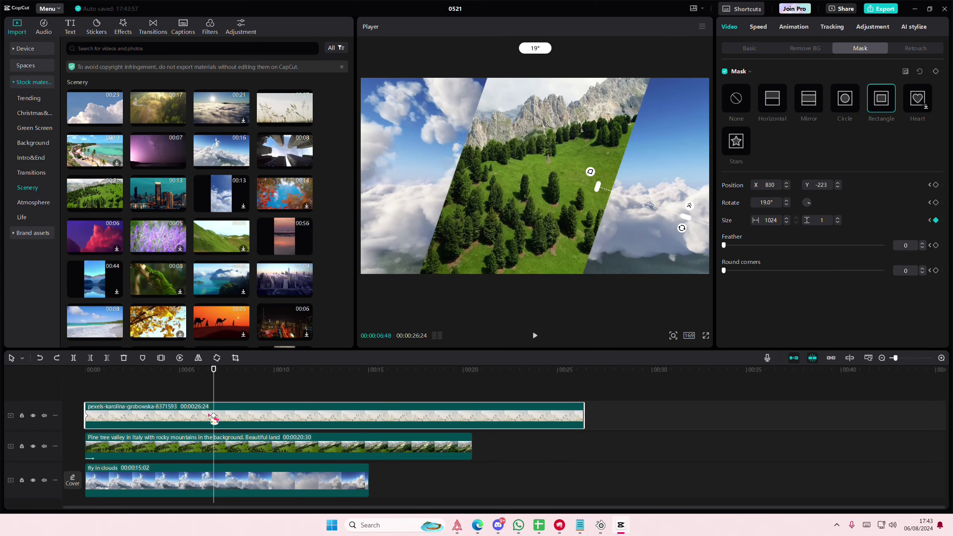
pyautogui.hotkey('ctrl', 'shift', 'z')
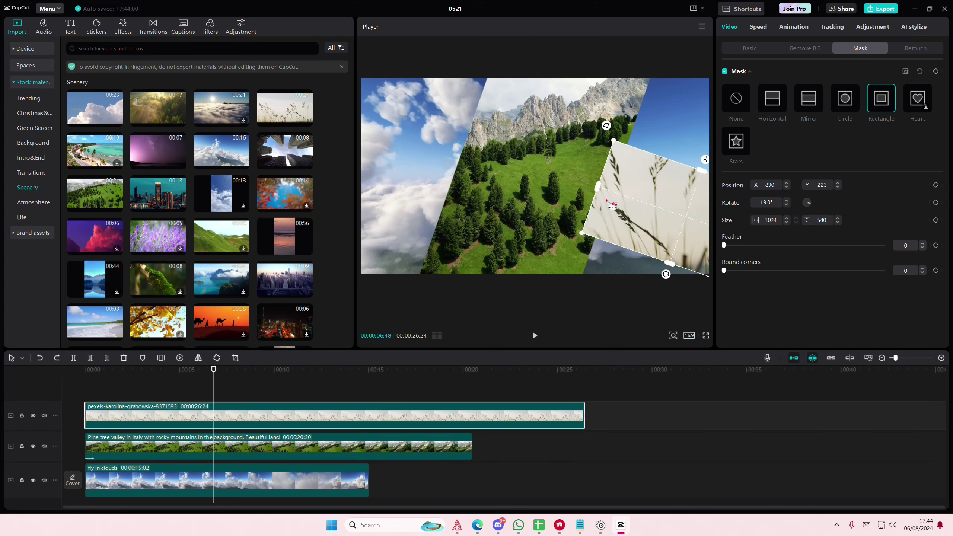
pyautogui.moveTo(604, 192); pyautogui.dragTo(678, 206)
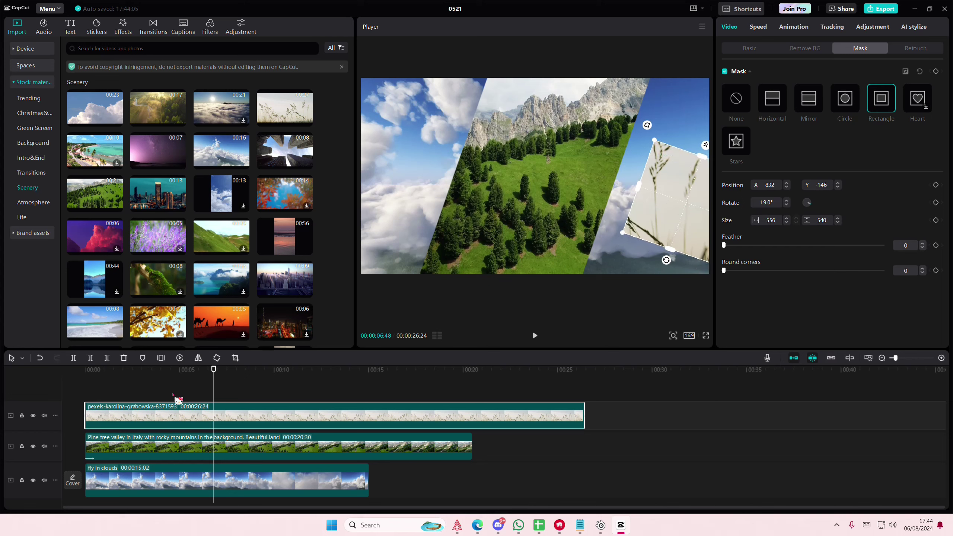
# - Redo the grass mask keyframes: height 1 at the start, widened to 1487 at 00:06:48
pyautogui.click(85, 394)
pyautogui.click(94, 413)
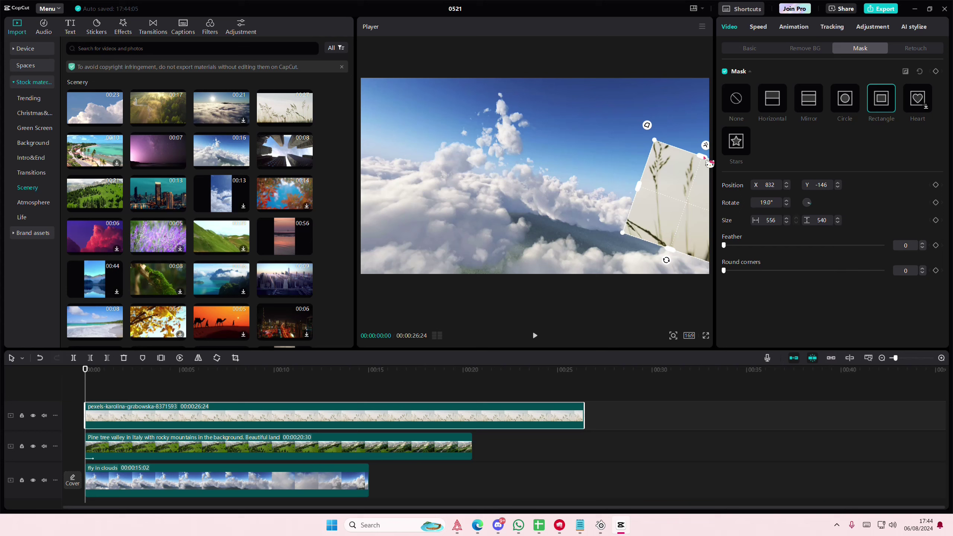
pyautogui.moveTo(705, 158); pyautogui.dragTo(685, 205)
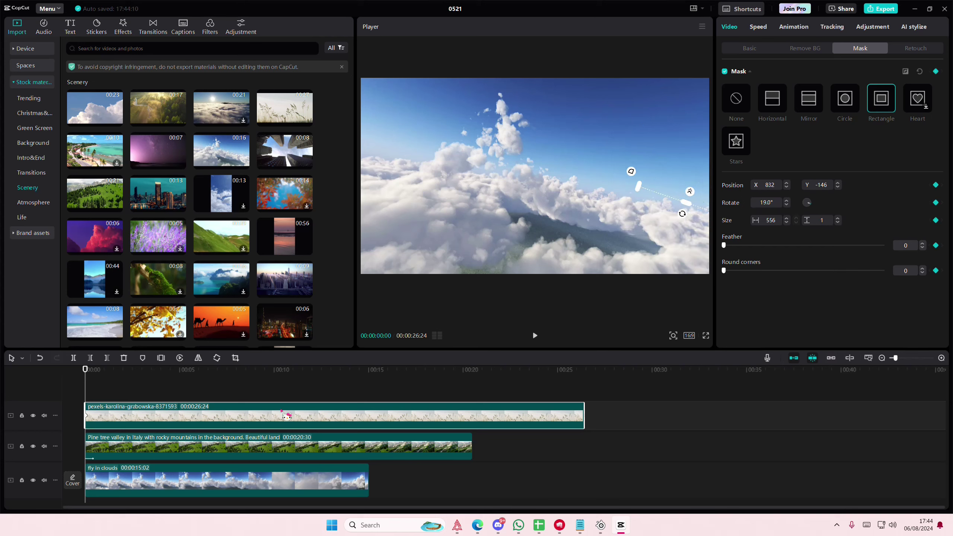
pyautogui.click(245, 451)
pyautogui.click(217, 448)
pyautogui.click(221, 426)
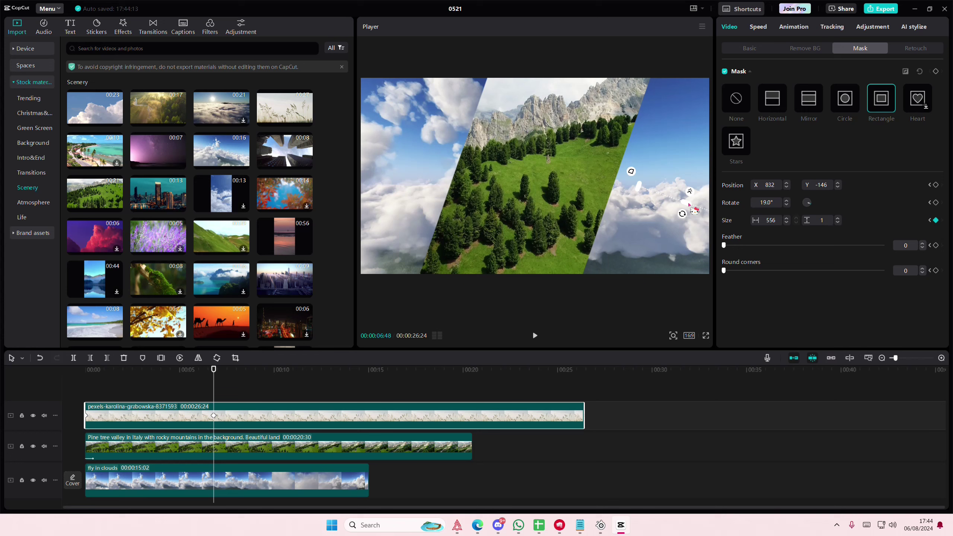
pyautogui.moveTo(686, 205); pyautogui.dragTo(626, 329)
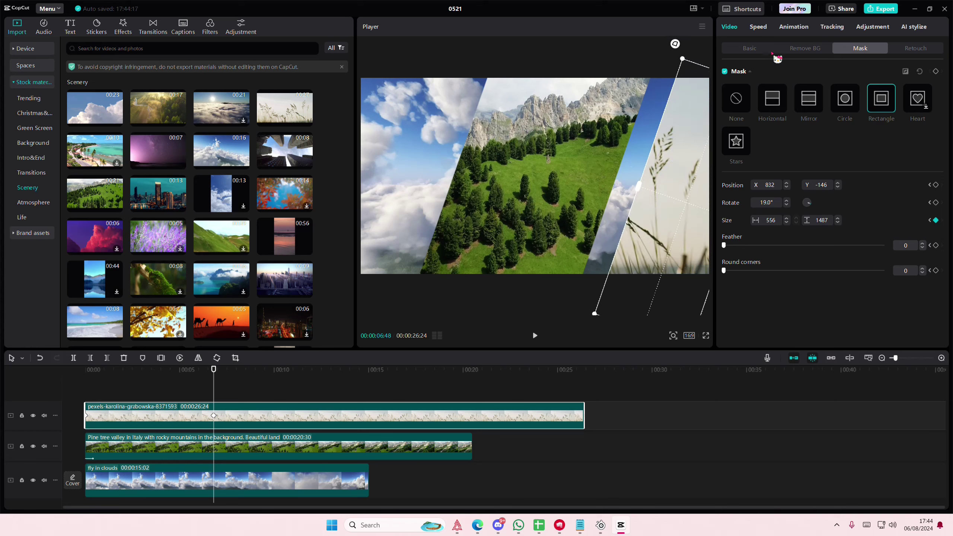
# - Apply a Fade In entrance animation to the grass clip, then deselect it
pyautogui.click(793, 31)
pyautogui.click(881, 81)
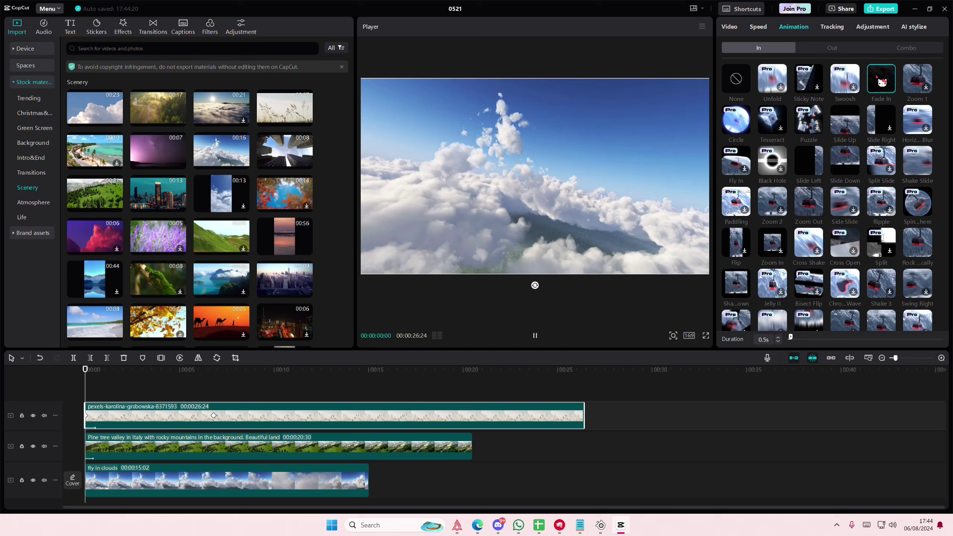
pyautogui.click(123, 400)
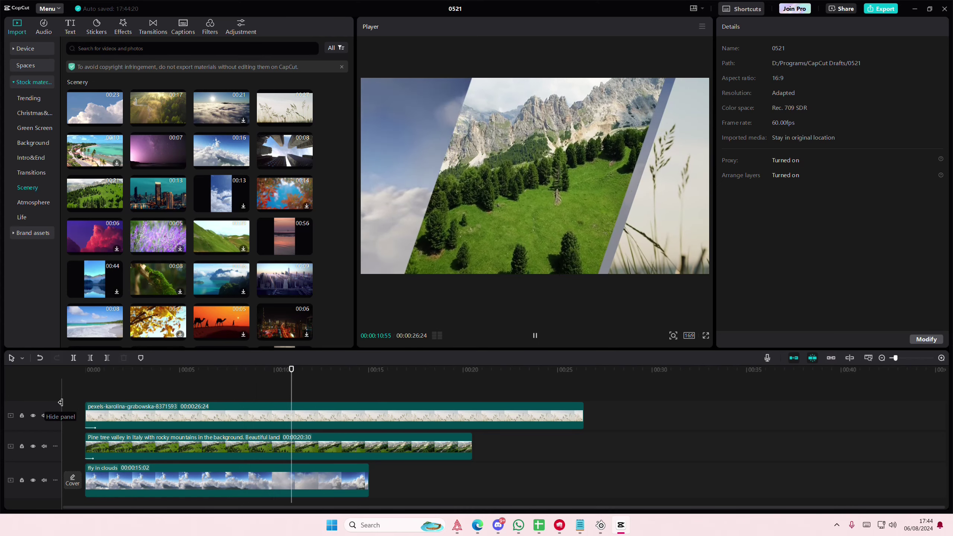
# - Move the Pine tree valley clip to the top track and add Summer landscape on a track below it
pyautogui.moveTo(174, 451); pyautogui.dragTo(171, 411)
pyautogui.click(320, 432)
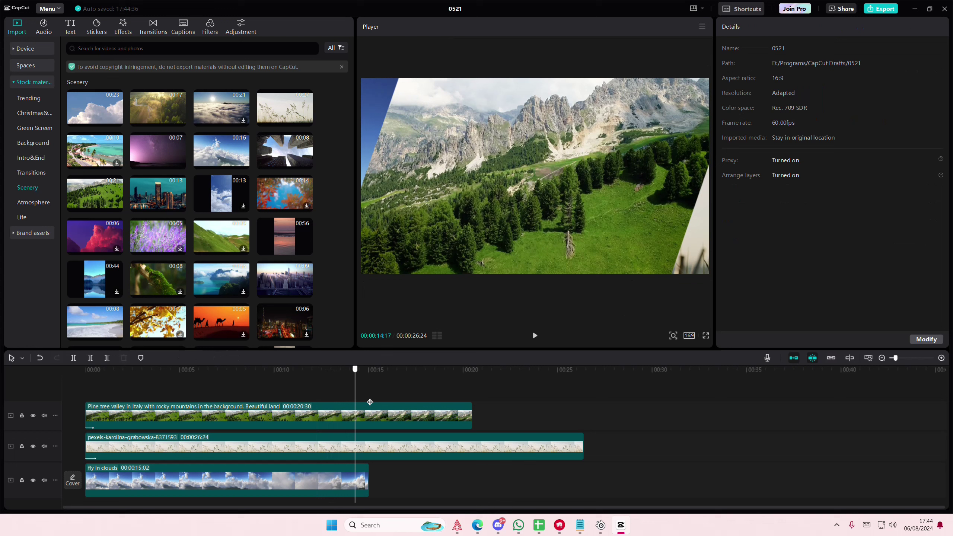
pyautogui.moveTo(295, 406); pyautogui.dragTo(85, 398)
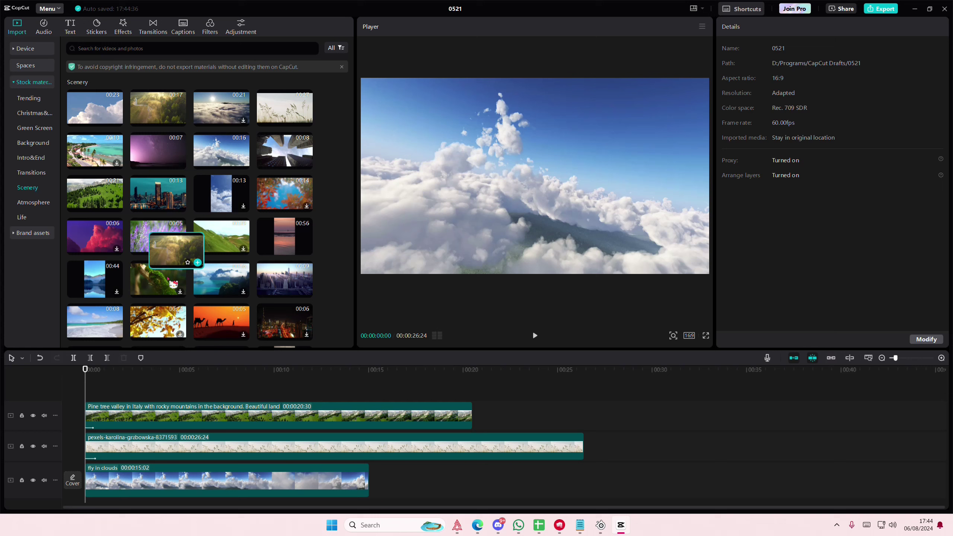
pyautogui.moveTo(101, 432); pyautogui.dragTo(188, 445)
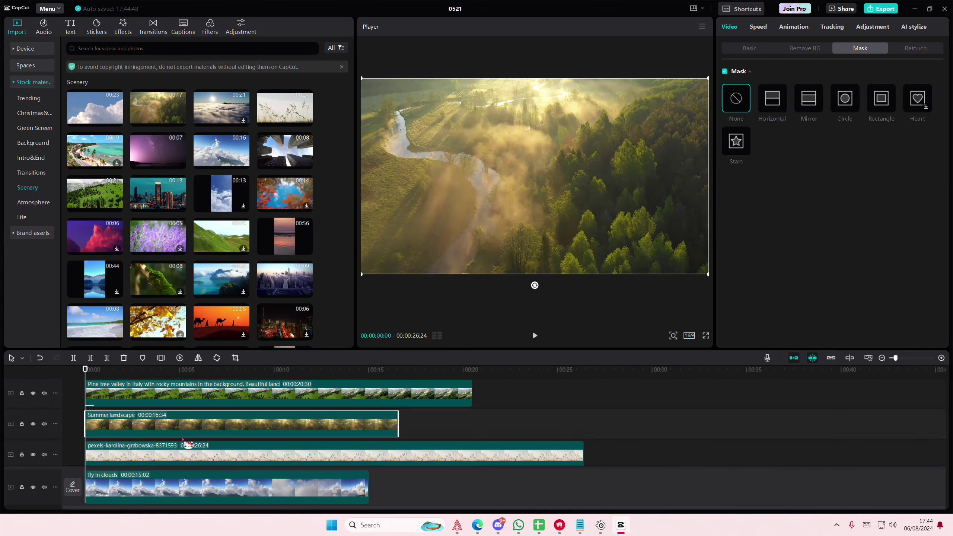
# - Apply a Rectangle mask to Summer landscape, checking the valley mask's angle for reference
pyautogui.click(879, 104)
pyautogui.moveTo(551, 196); pyautogui.dragTo(463, 196)
pyautogui.click(244, 406)
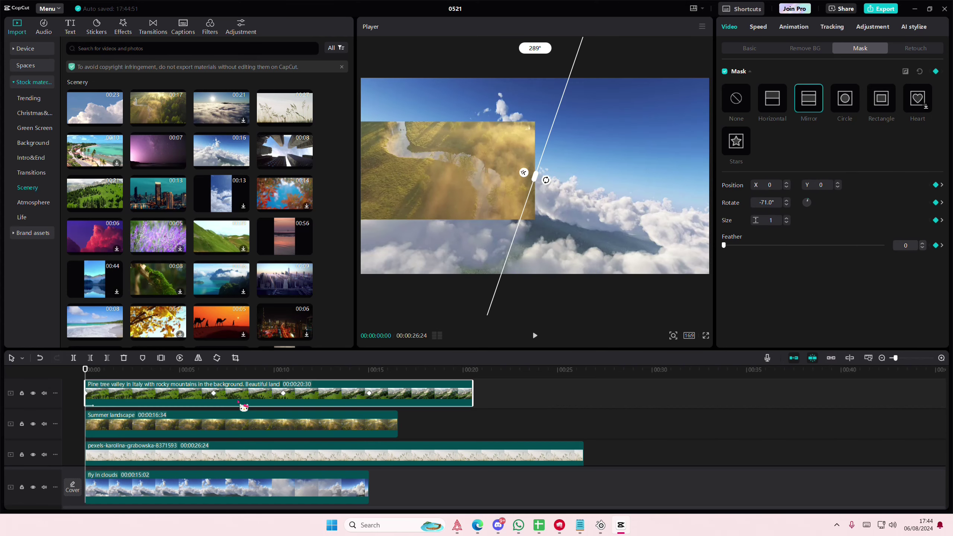
pyautogui.click(213, 393)
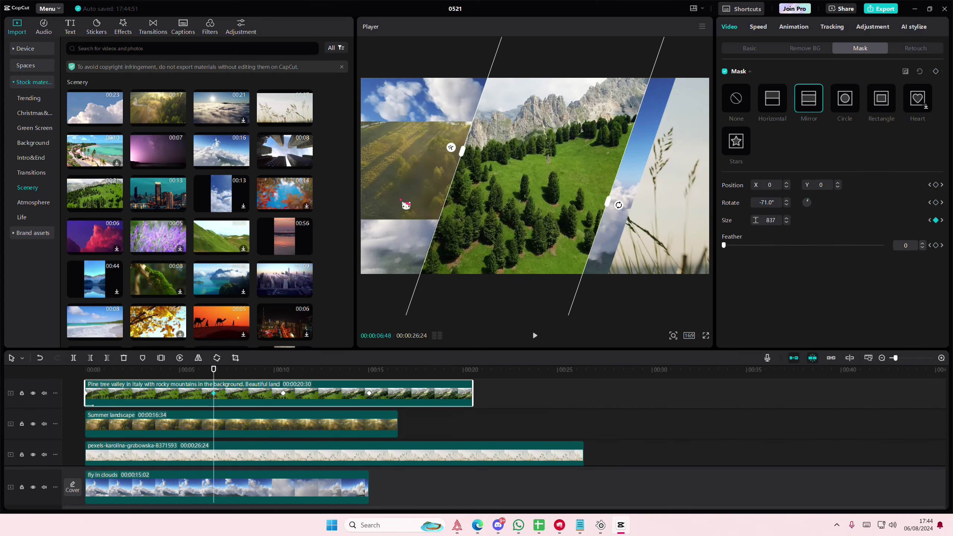
pyautogui.click(257, 432)
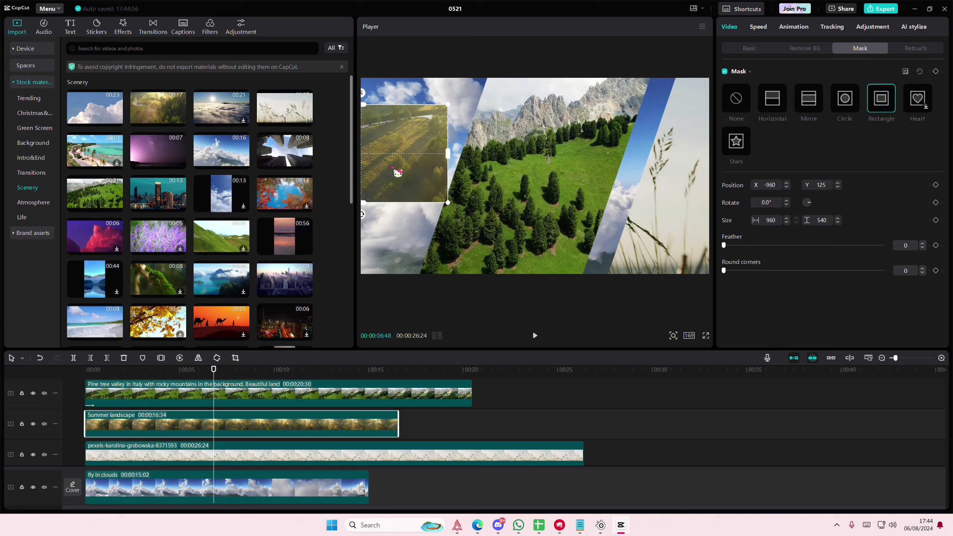
pyautogui.moveTo(398, 173); pyautogui.dragTo(540, 227)
# - Resize the Summer landscape mask to 907×510, tilt it 17° and place it at -960, 195
pyautogui.moveTo(457, 238); pyautogui.dragTo(438, 250)
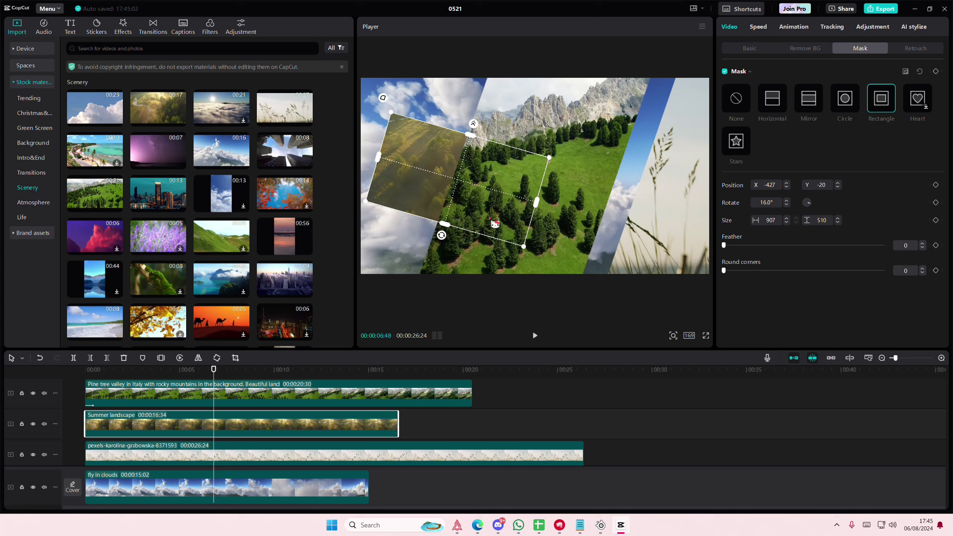
pyautogui.moveTo(490, 226); pyautogui.dragTo(392, 194)
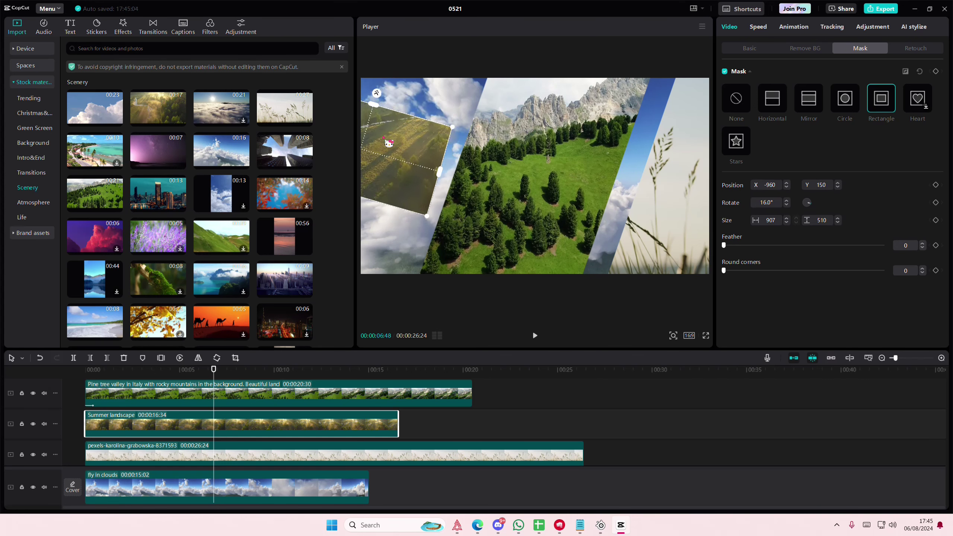
pyautogui.moveTo(385, 139); pyautogui.dragTo(428, 140)
pyautogui.moveTo(375, 208); pyautogui.dragTo(378, 212)
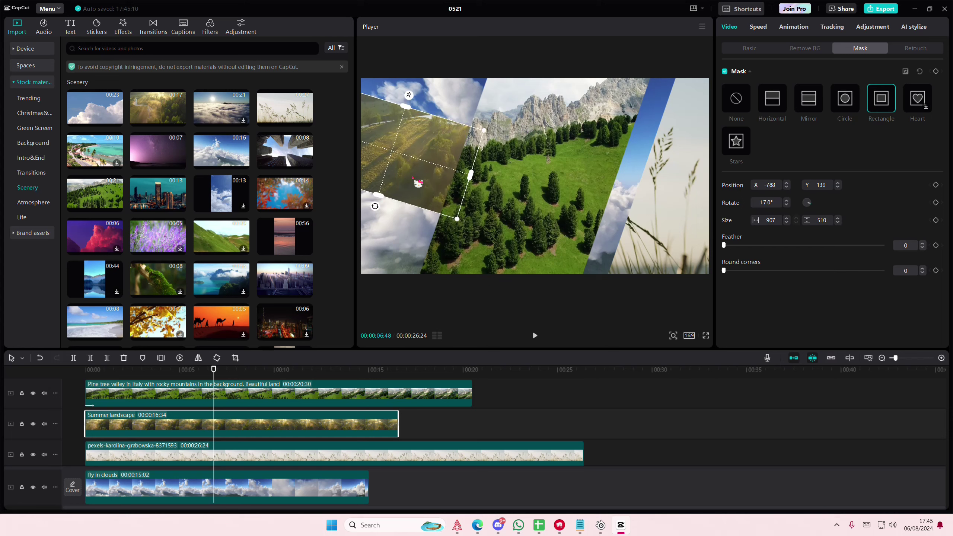
pyautogui.moveTo(418, 183); pyautogui.dragTo(377, 171)
pyautogui.moveTo(186, 368); pyautogui.dragTo(76, 369)
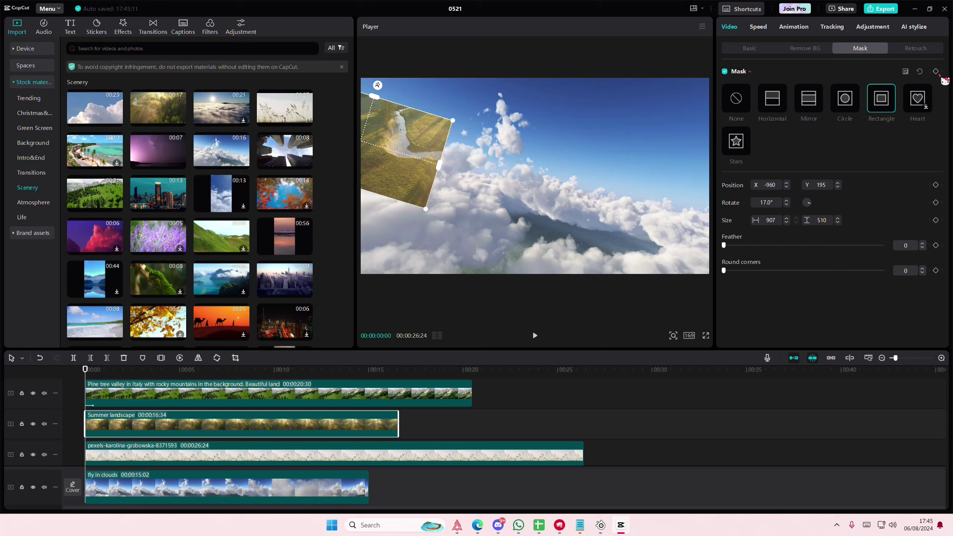
# - Keyframe the Summer landscape mask from height 1 at 00:00 to 1418 at 00:06:48
pyautogui.moveTo(403, 135); pyautogui.dragTo(362, 162)
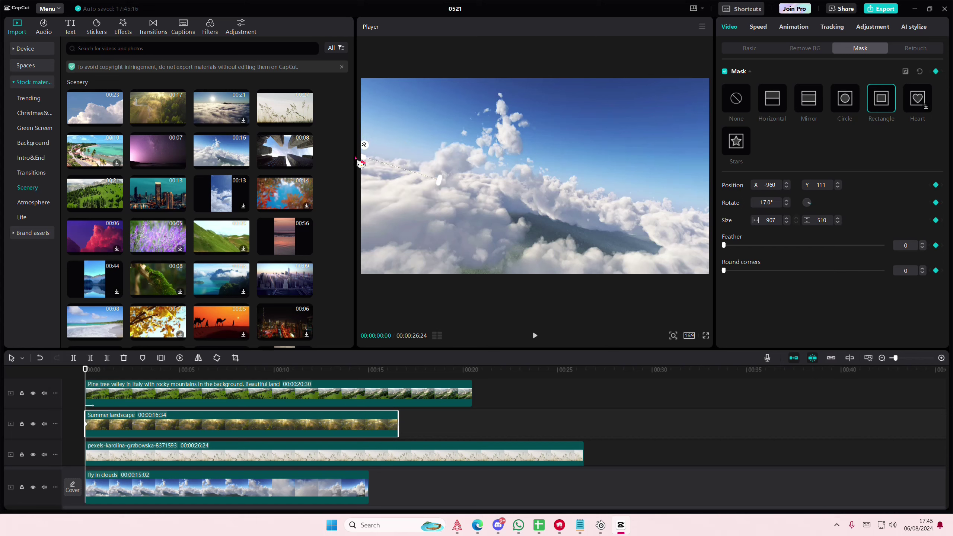
pyautogui.click(241, 395)
pyautogui.click(213, 398)
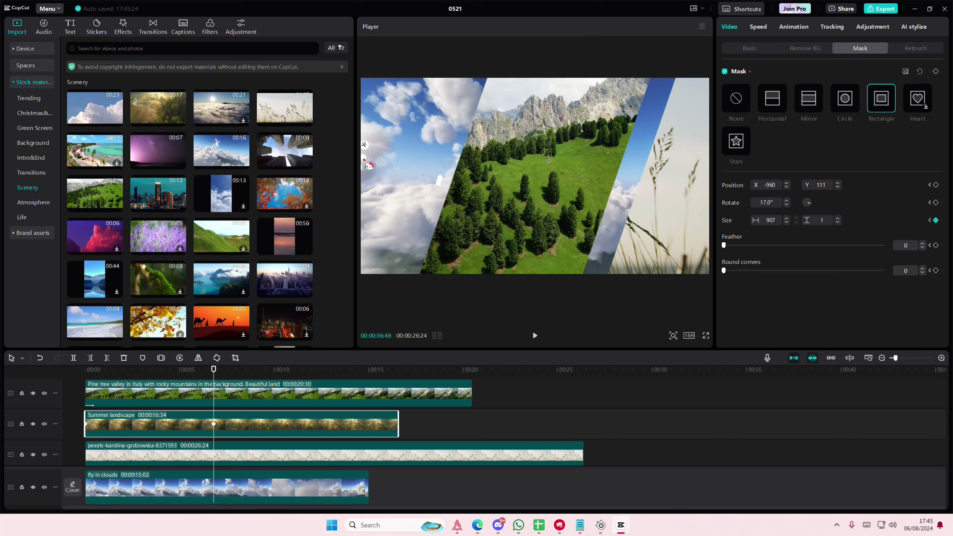
pyautogui.moveTo(371, 164); pyautogui.dragTo(317, 276)
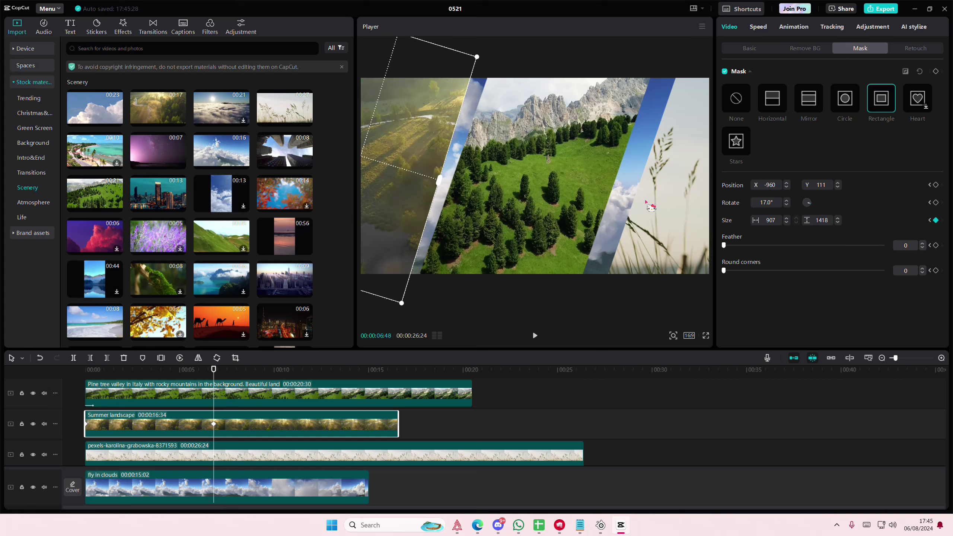
pyautogui.click(281, 401)
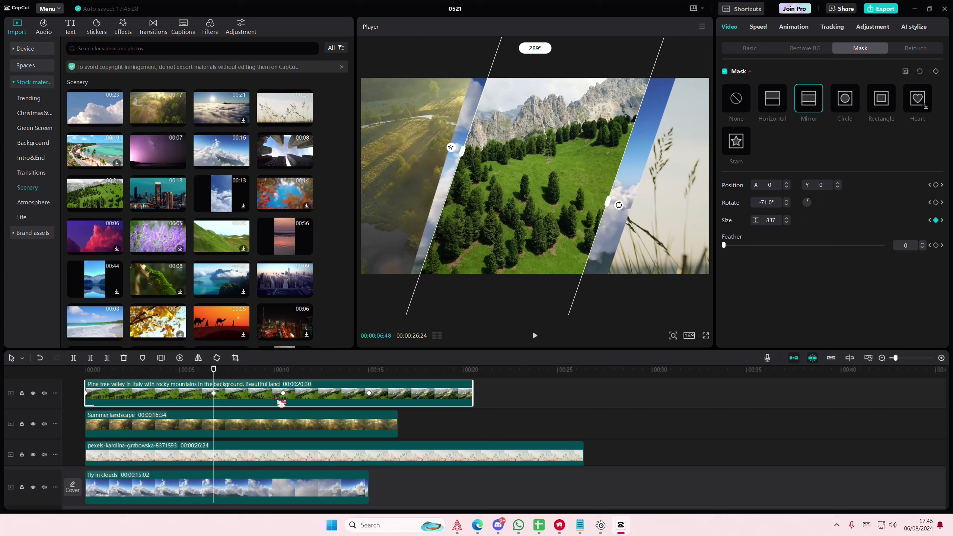
pyautogui.click(215, 434)
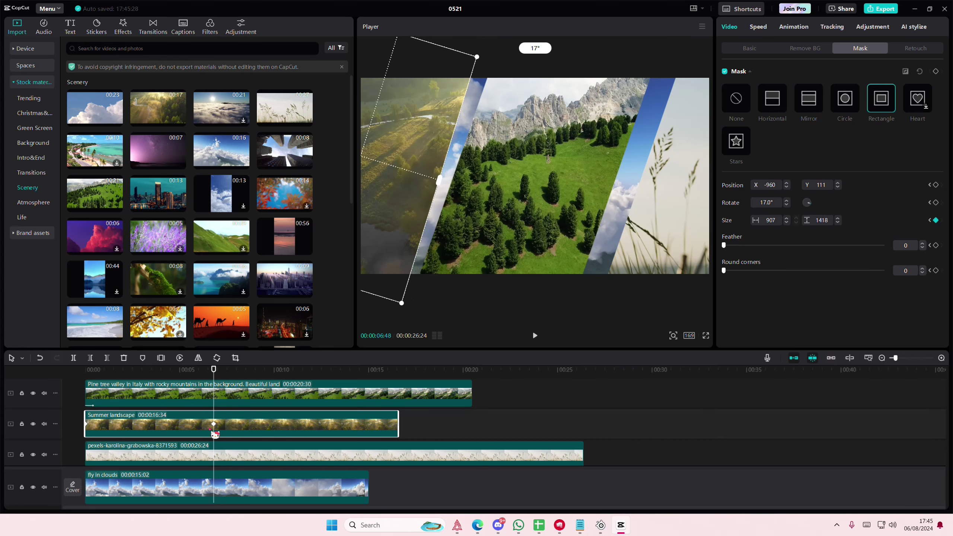
pyautogui.scroll(2, 218, 434)
pyautogui.moveTo(212, 398); pyautogui.dragTo(86, 406)
# - Apply a 0.5 s Fade In entrance animation to the Summer landscape clip, then deselect it
pyautogui.scroll(-2, 179, 432)
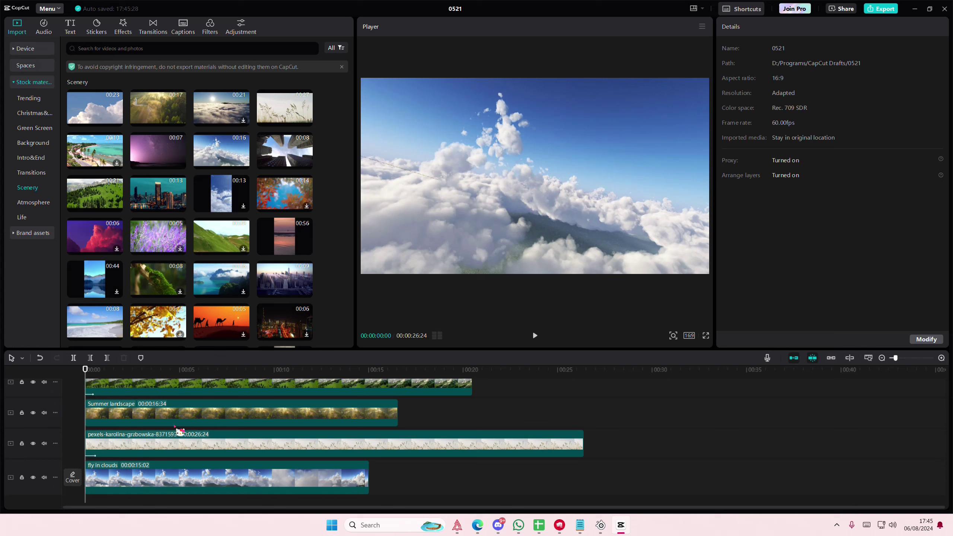
pyautogui.click(191, 419)
pyautogui.click(800, 34)
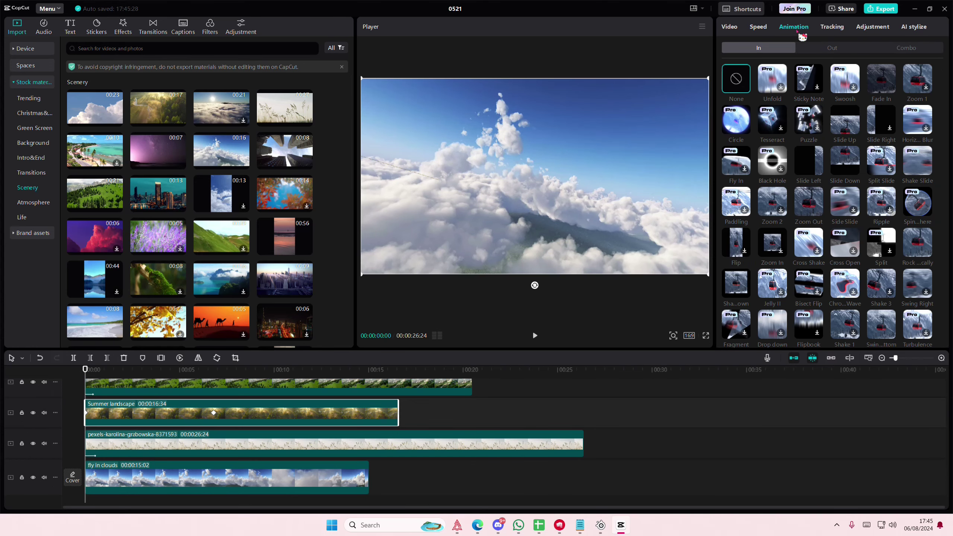
pyautogui.click(881, 79)
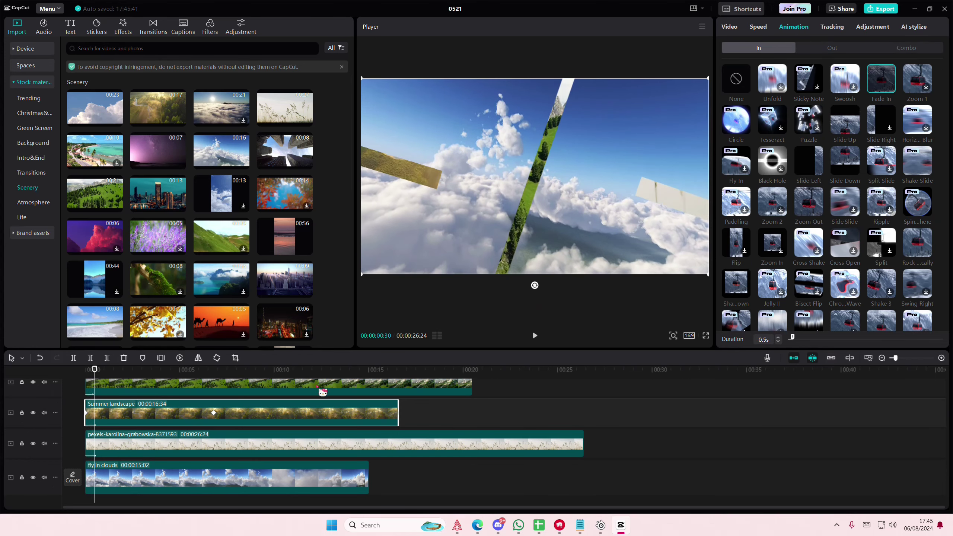
pyautogui.click(135, 397)
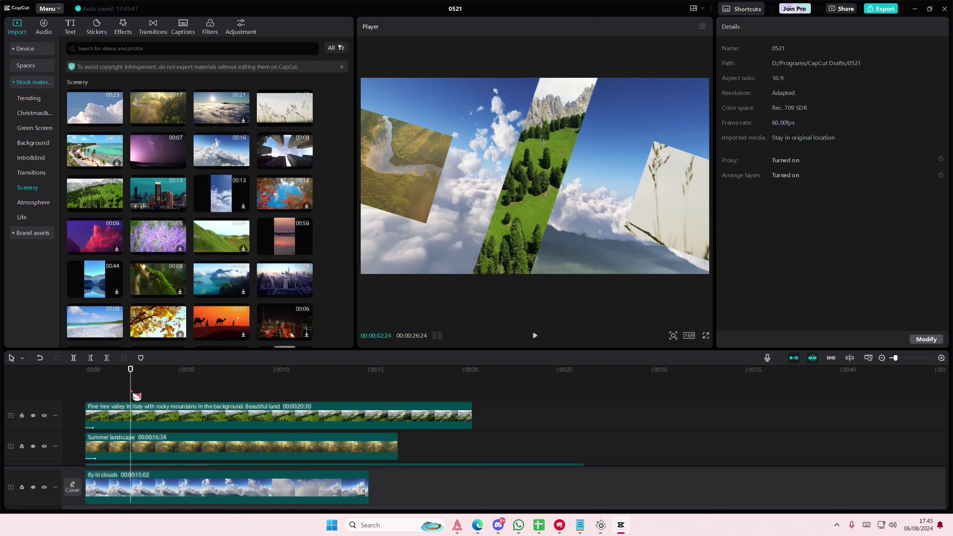
pyautogui.press('space')
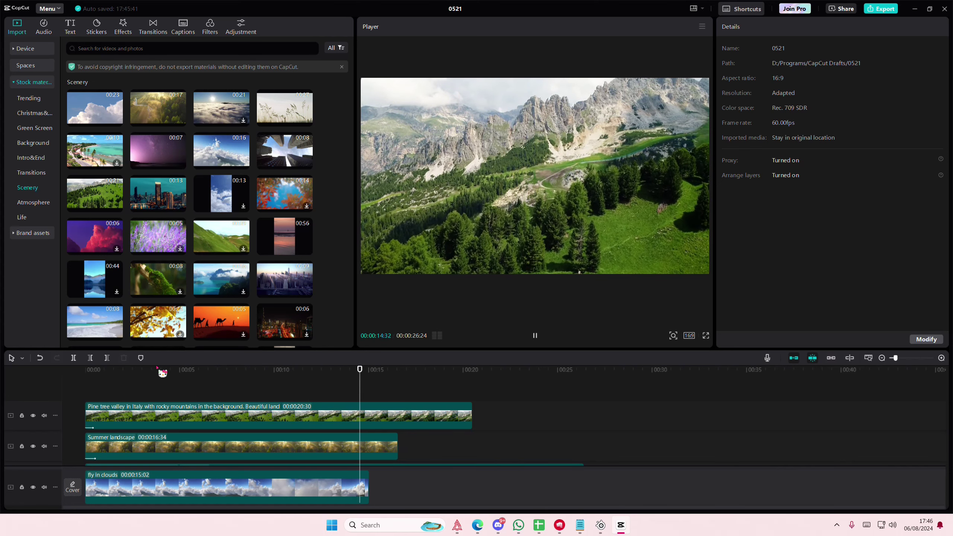
pyautogui.moveTo(157, 369); pyautogui.dragTo(254, 401)
pyautogui.moveTo(318, 412); pyautogui.dragTo(342, 429)
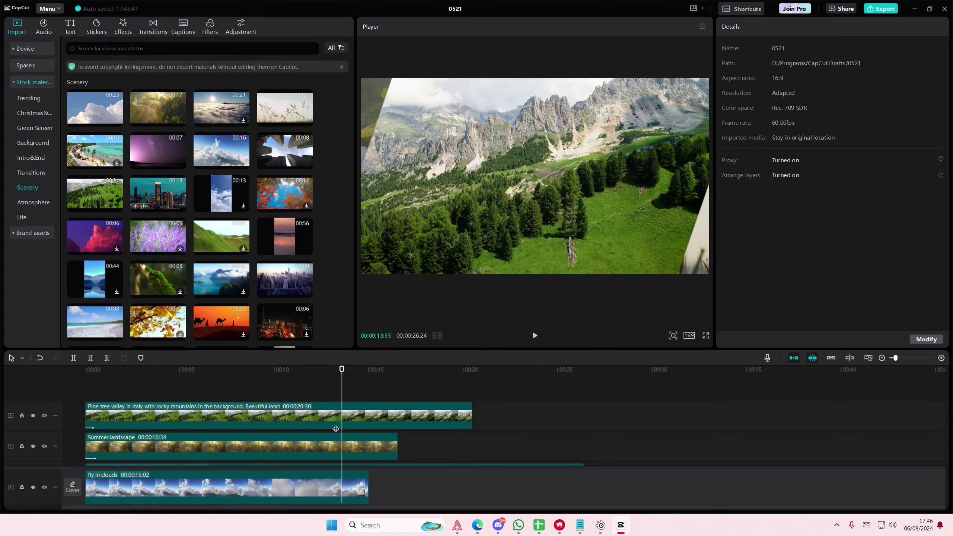